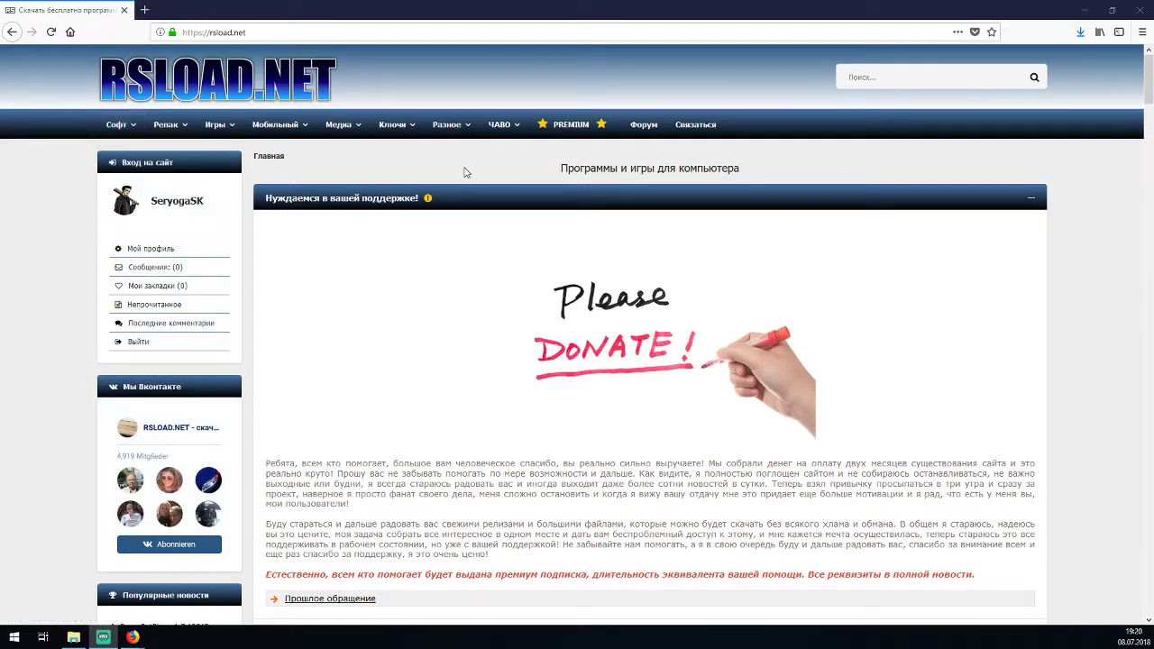
pyautogui.scroll(-4, 487, 180)
pyautogui.scroll(-2, 487, 181)
pyautogui.scroll(6, 487, 180)
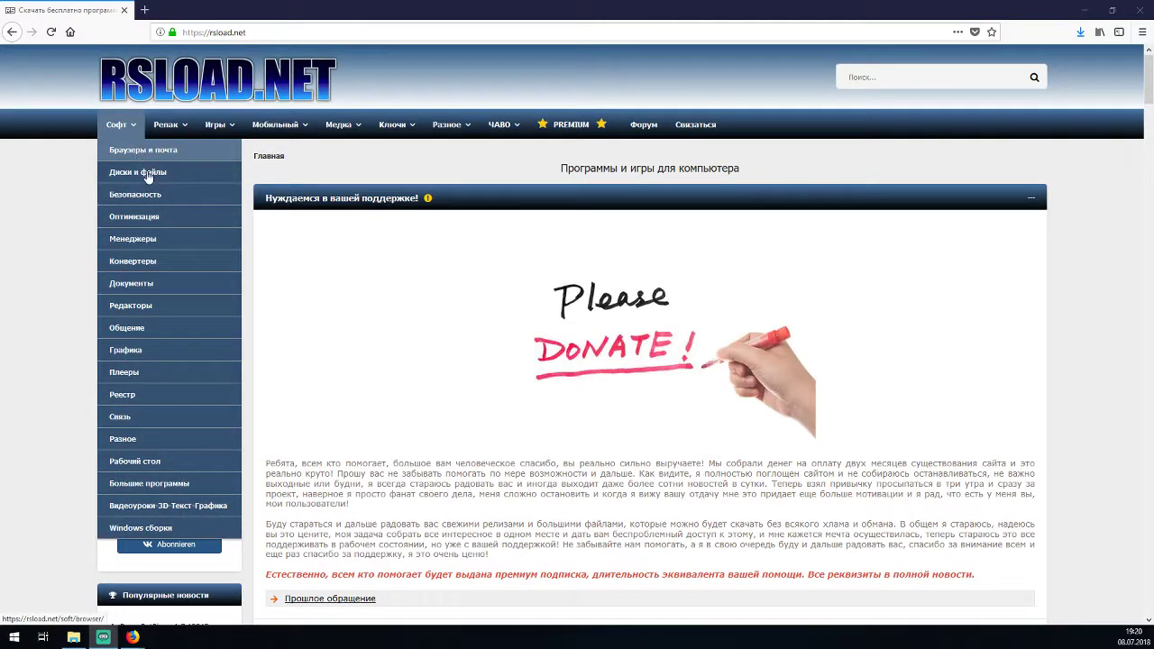
pyautogui.moveTo(120, 124)
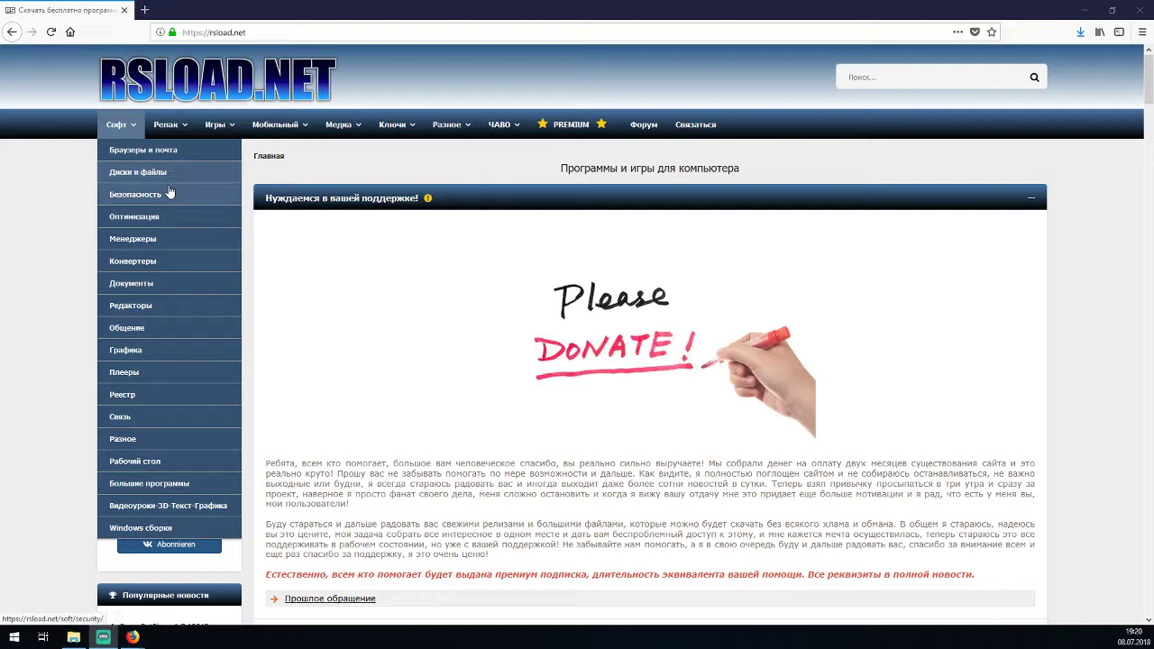
# - Open the Софт > Менеджеры category to browse ApowerManager, WinCatalog and Ummy Video Downloader
pyautogui.click(148, 243)
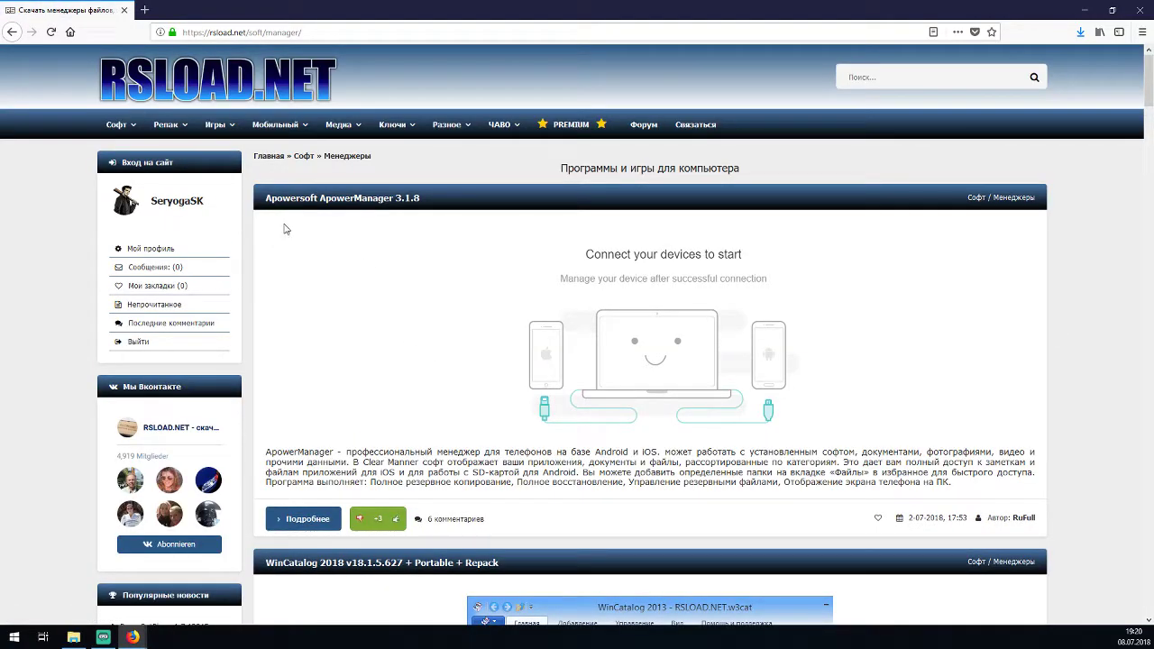
pyautogui.scroll(-4, 403, 229)
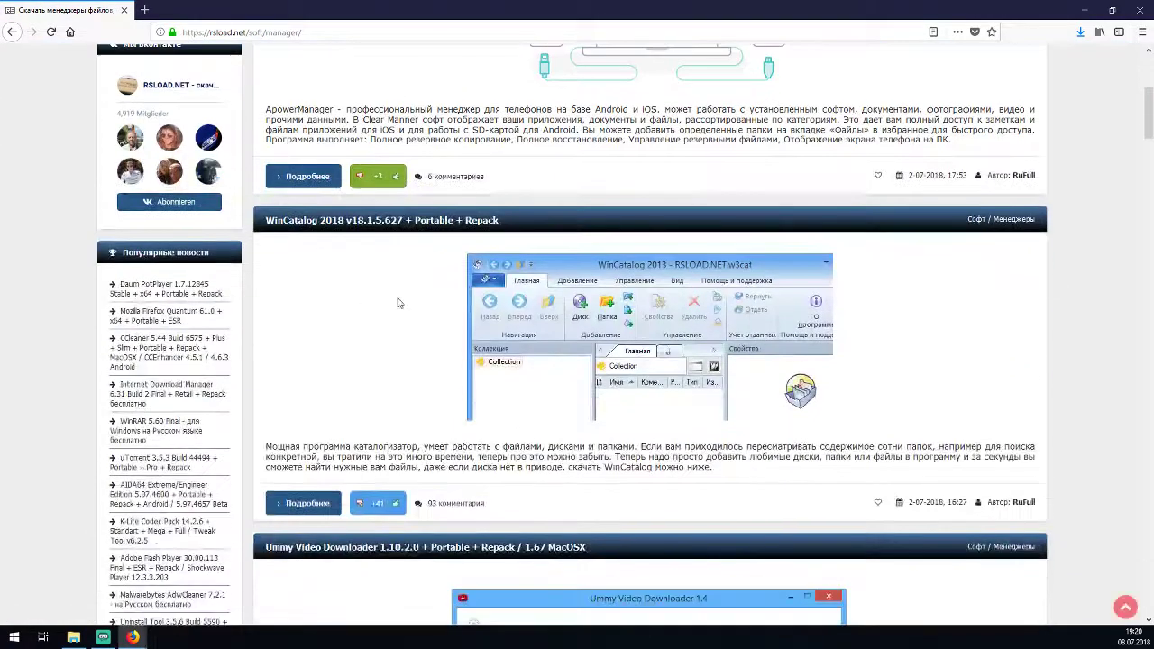
pyautogui.scroll(-3, 403, 229)
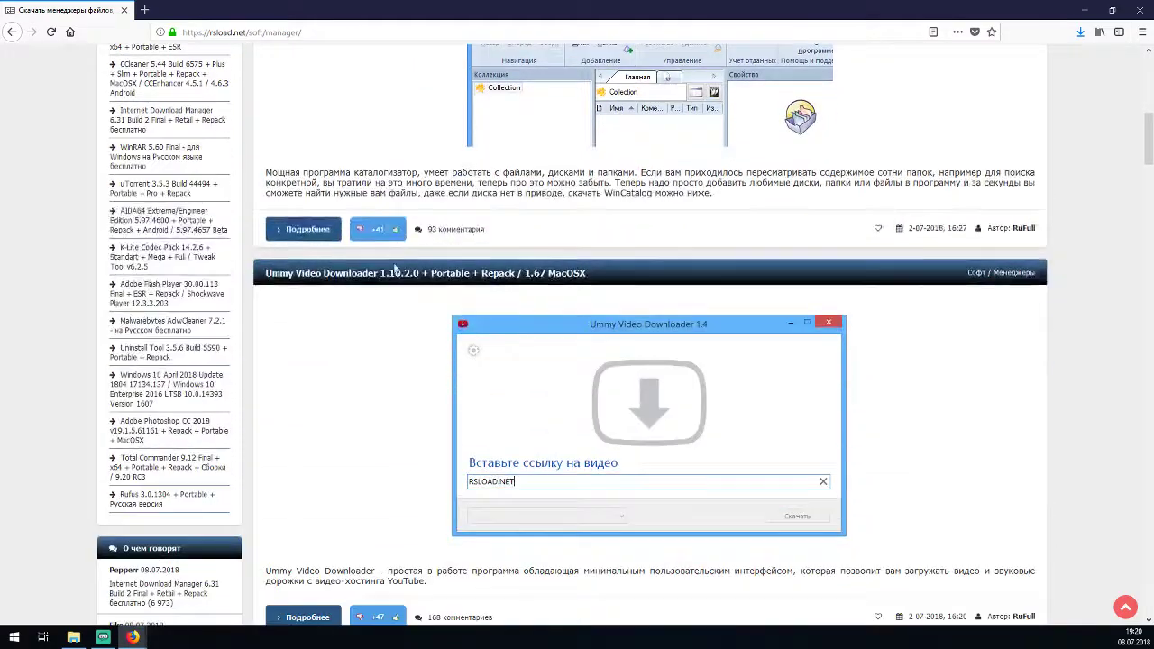
pyautogui.scroll(-3, 361, 252)
pyautogui.scroll(-2, 355, 264)
pyautogui.scroll(10, 355, 264)
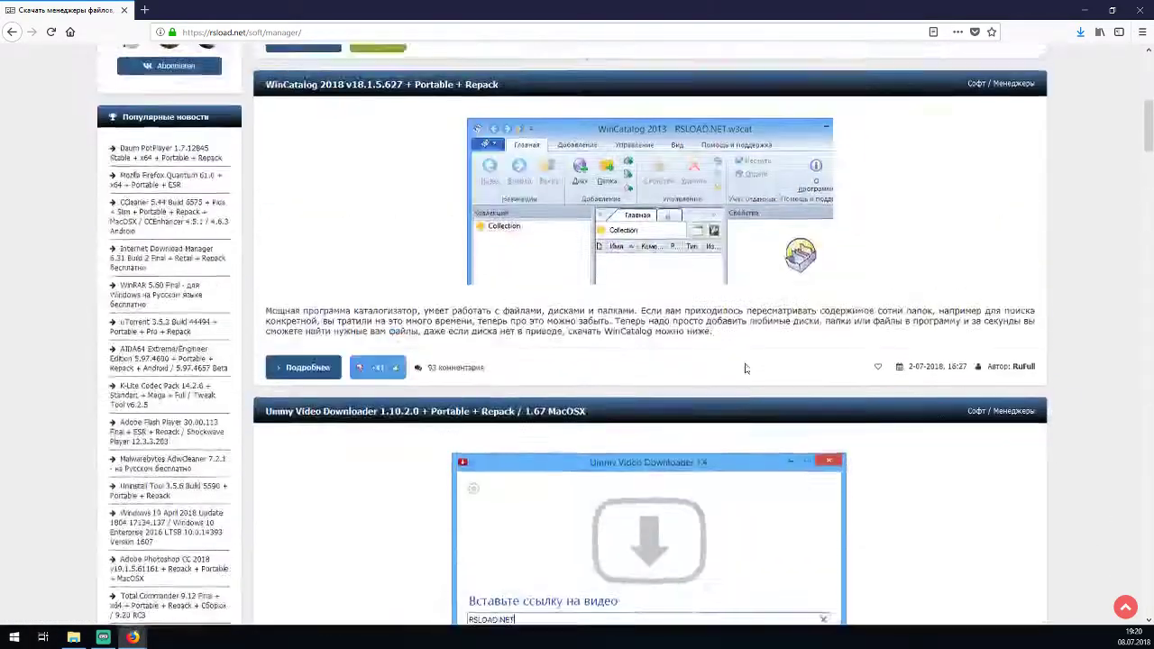
# - Search the site for 'photoshop' and open the TwistedBrush Pro Studio 24.02 result
pyautogui.click(953, 82)
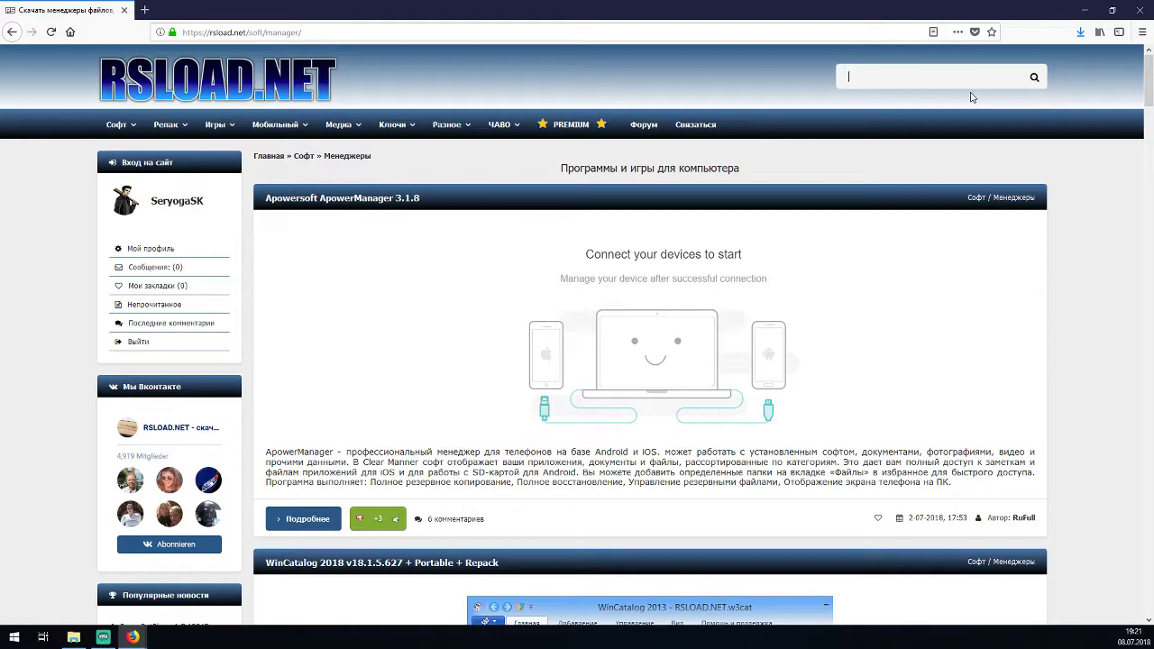
pyautogui.write('pho')
pyautogui.click(972, 97)
pyautogui.press('Return')
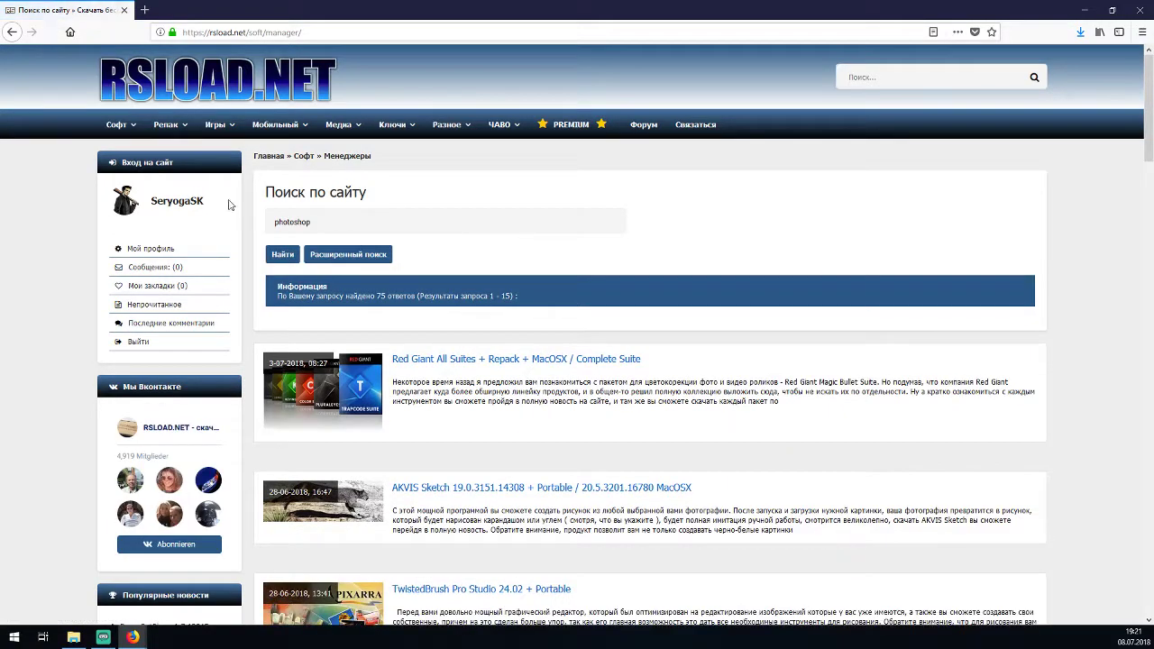
pyautogui.scroll(-5, 497, 288)
pyautogui.click(498, 261)
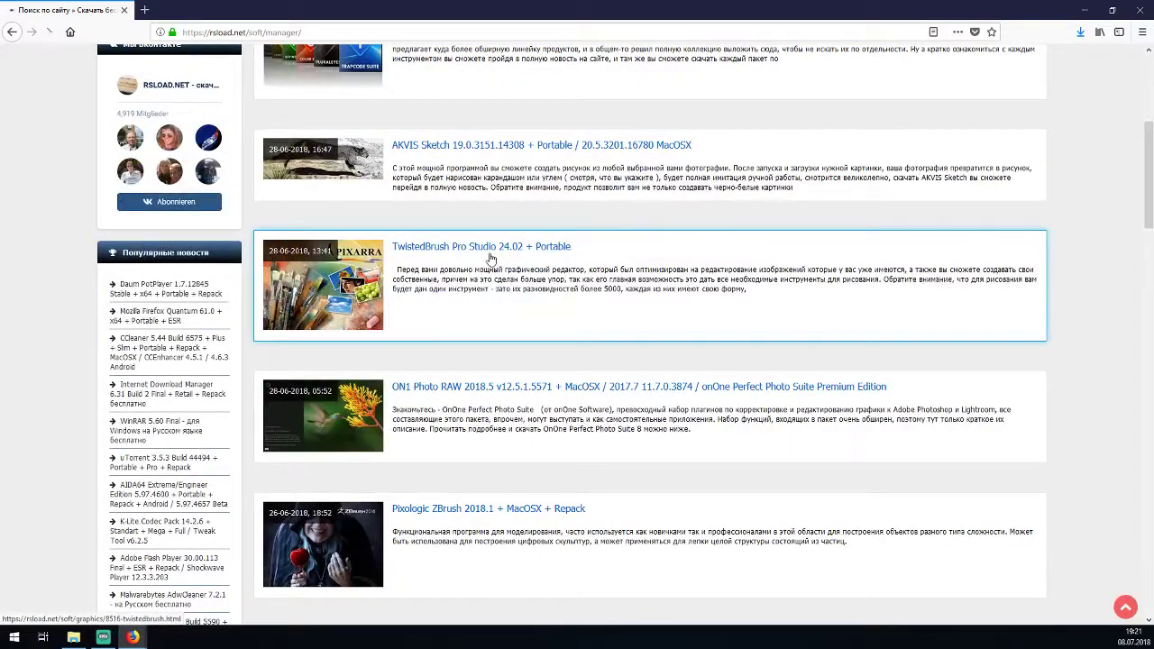
pyautogui.scroll(-5, 305, 205)
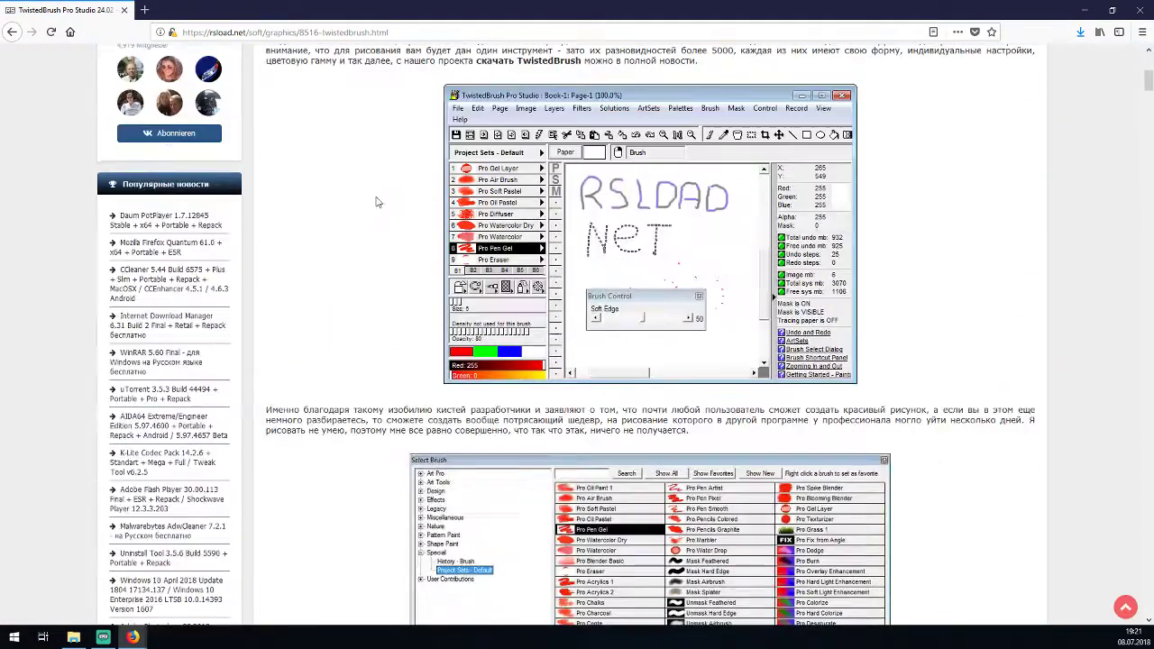
pyautogui.scroll(-5, 305, 205)
pyautogui.scroll(-5, 305, 206)
pyautogui.scroll(-2, 377, 255)
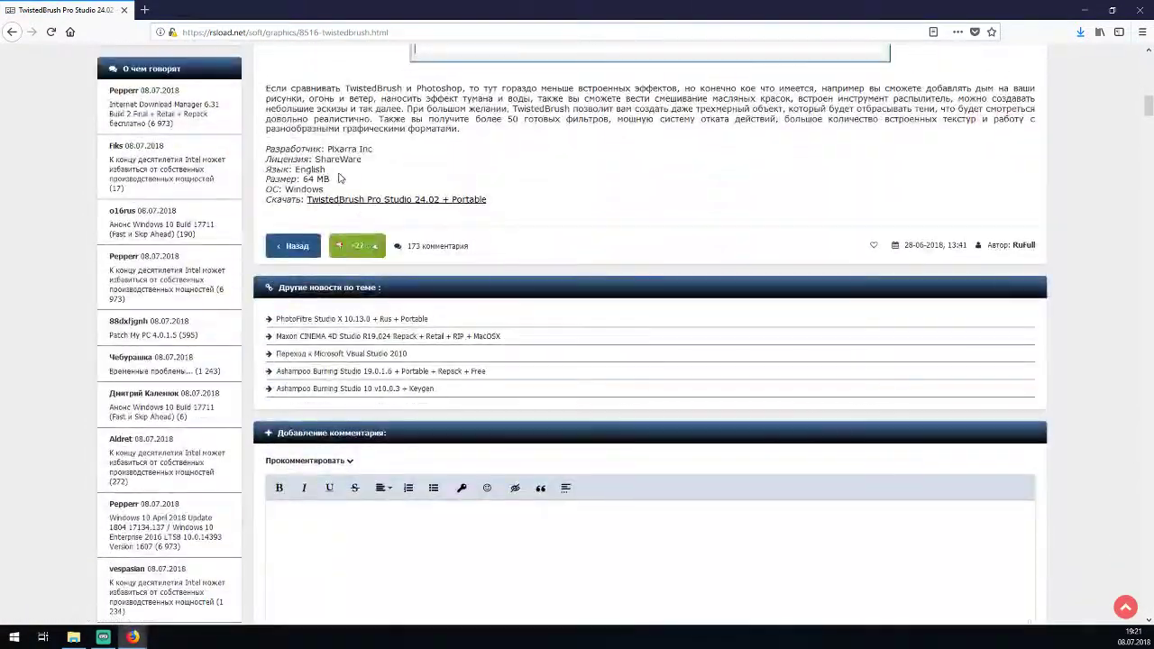
pyautogui.moveTo(265, 178)
pyautogui.mouseDown()
pyautogui.moveTo(294, 177)
pyautogui.moveTo(265, 169)
pyautogui.mouseUp()
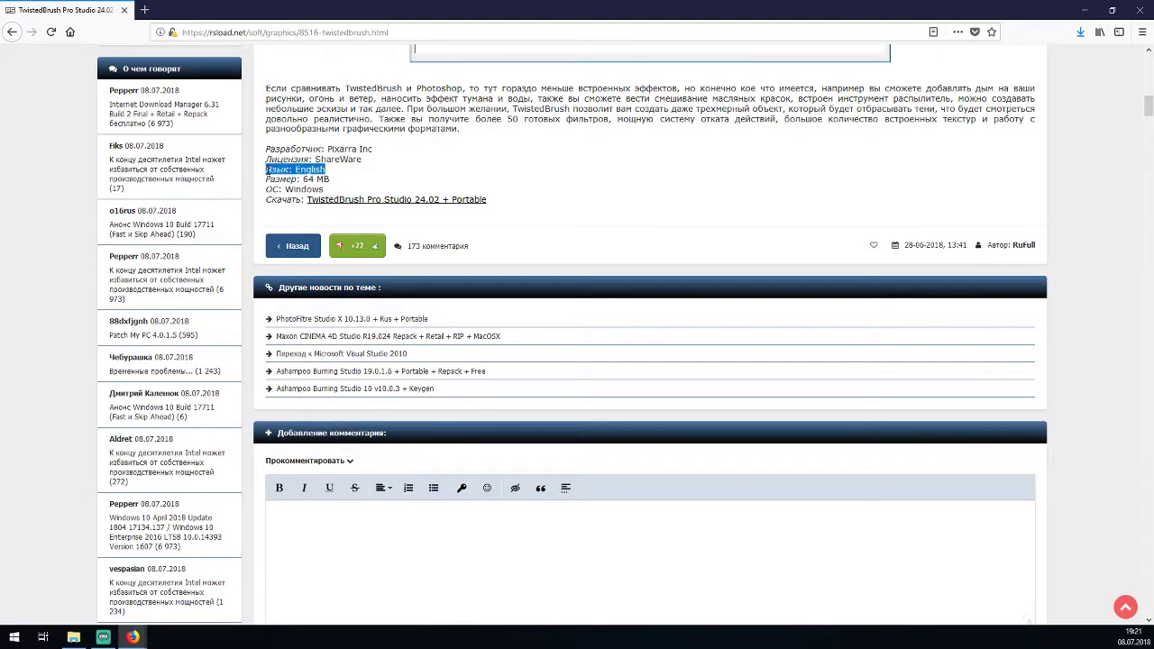
# - Read through the TwistedBrush article's description, specs and download link, selecting and deselecting text
pyautogui.click(376, 173)
pyautogui.scroll(5, 436, 164)
pyautogui.scroll(4, 437, 225)
pyautogui.scroll(-2, 431, 272)
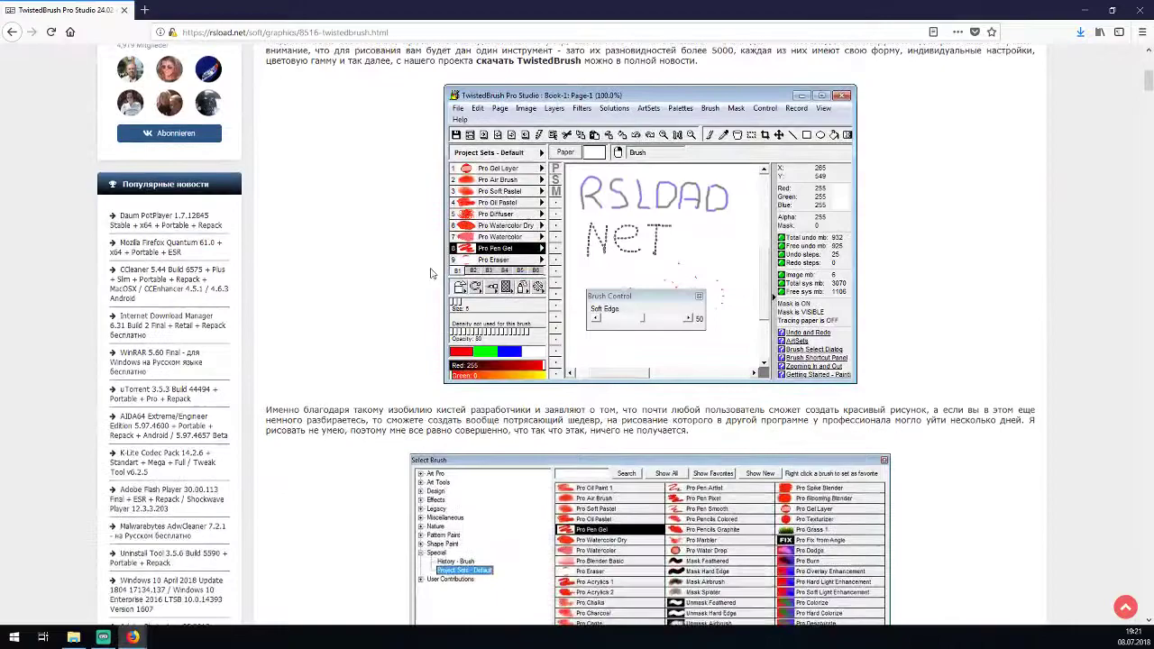
pyautogui.scroll(-5, 431, 272)
pyautogui.scroll(-5, 430, 273)
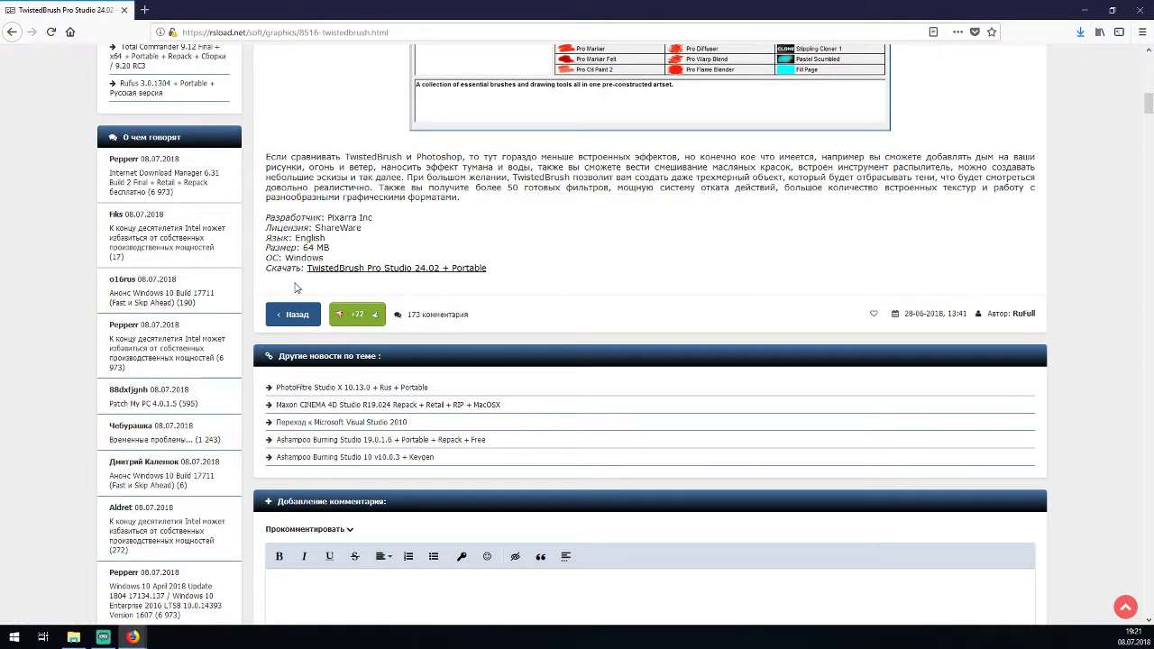
pyautogui.moveTo(509, 275); pyautogui.dragTo(536, 257)
pyautogui.click(550, 277)
pyautogui.click(333, 268)
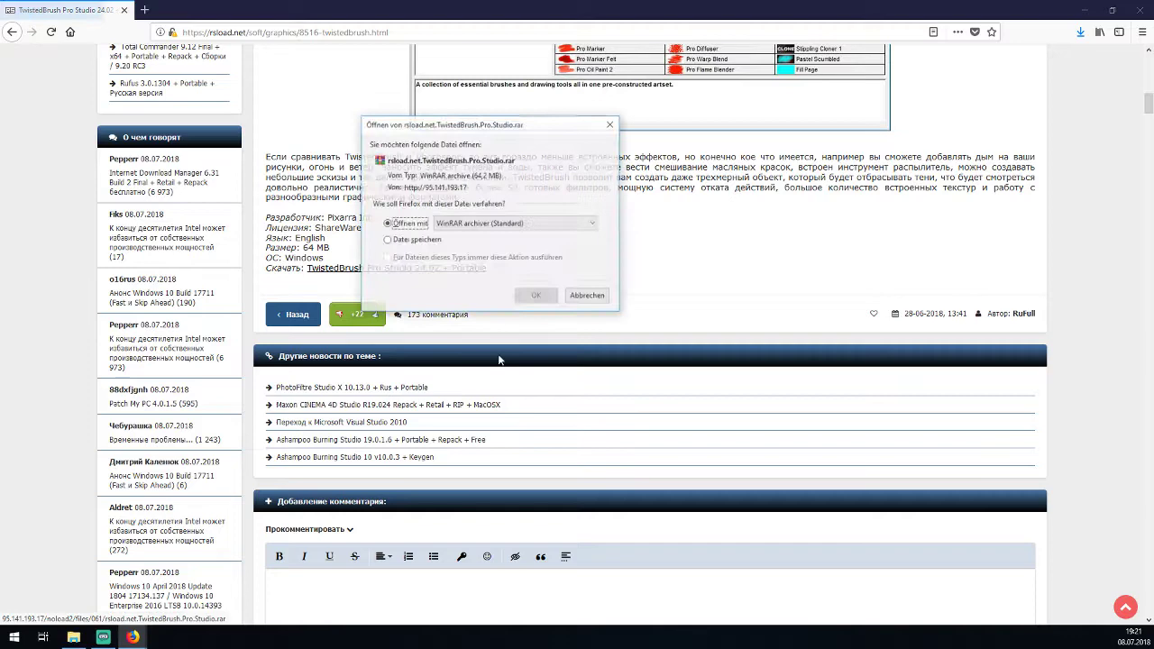
pyautogui.moveTo(465, 126); pyautogui.dragTo(752, 170)
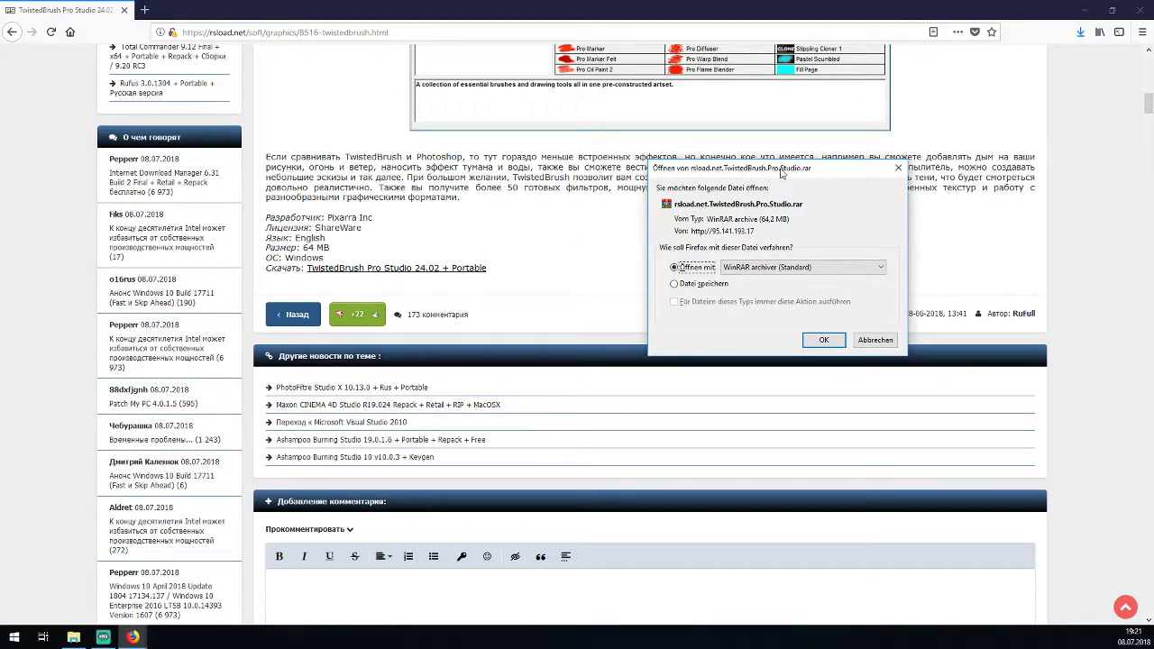
pyautogui.moveTo(783, 173)
pyautogui.mouseDown()
pyautogui.moveTo(631, 165)
pyautogui.moveTo(720, 148)
pyautogui.mouseUp()
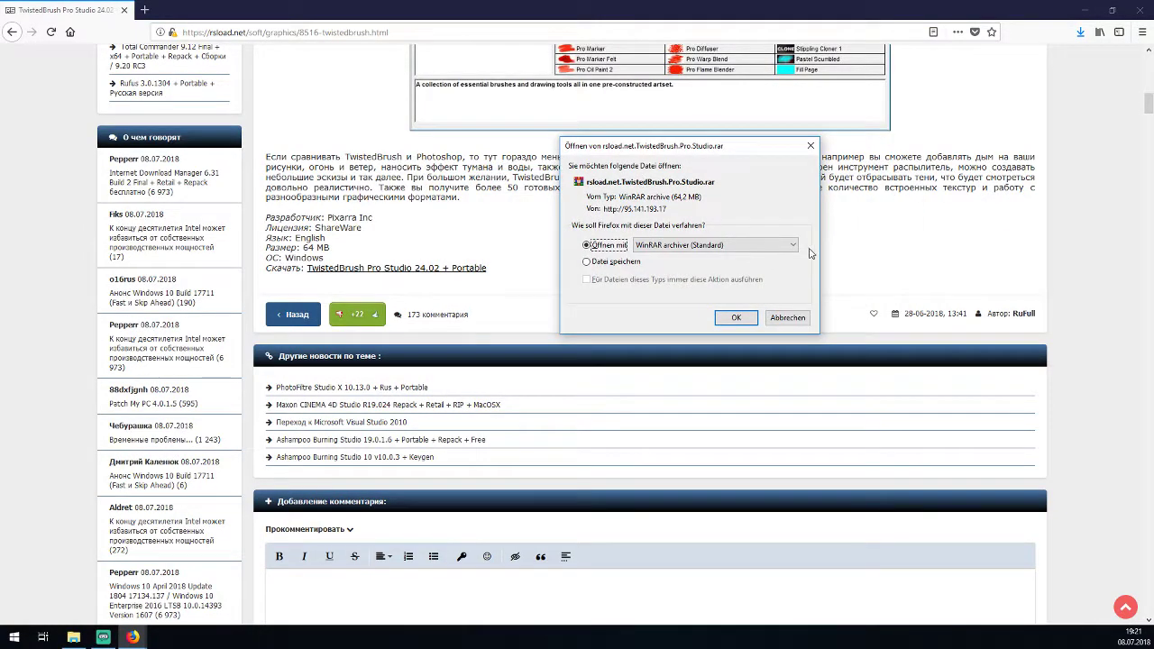
# - Cancel the download, then reload the expired photoshop results by resending the search data
pyautogui.click(788, 317)
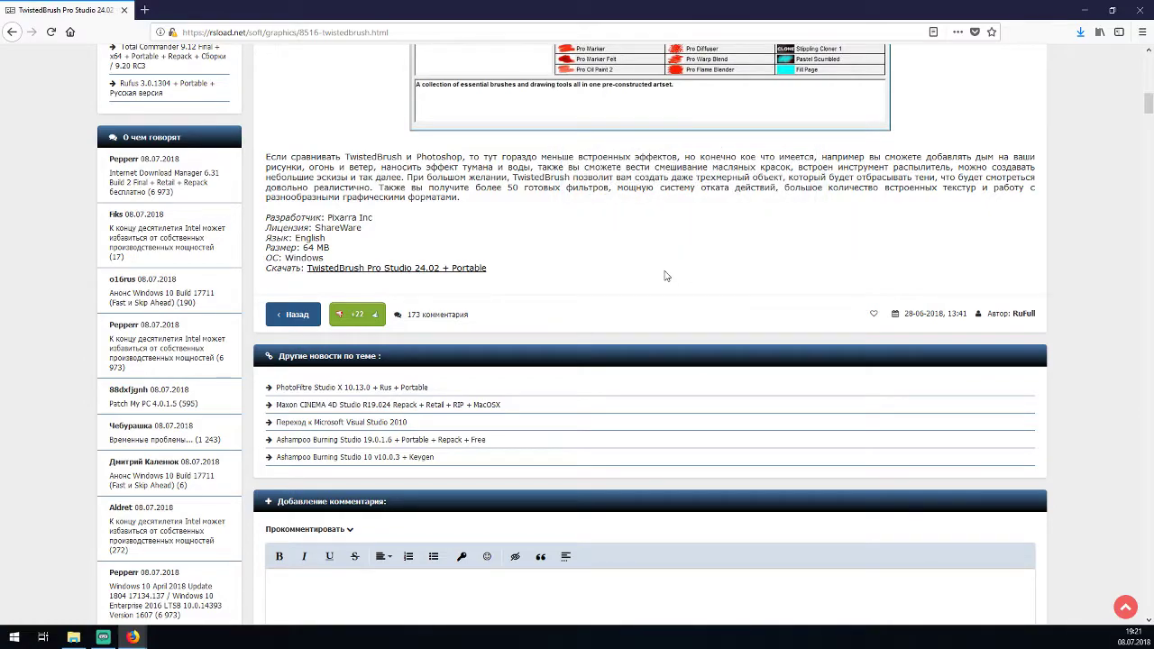
pyautogui.scroll(5, 666, 275)
pyautogui.scroll(5, 667, 275)
pyautogui.scroll(5, 666, 274)
pyautogui.scroll(5, 667, 274)
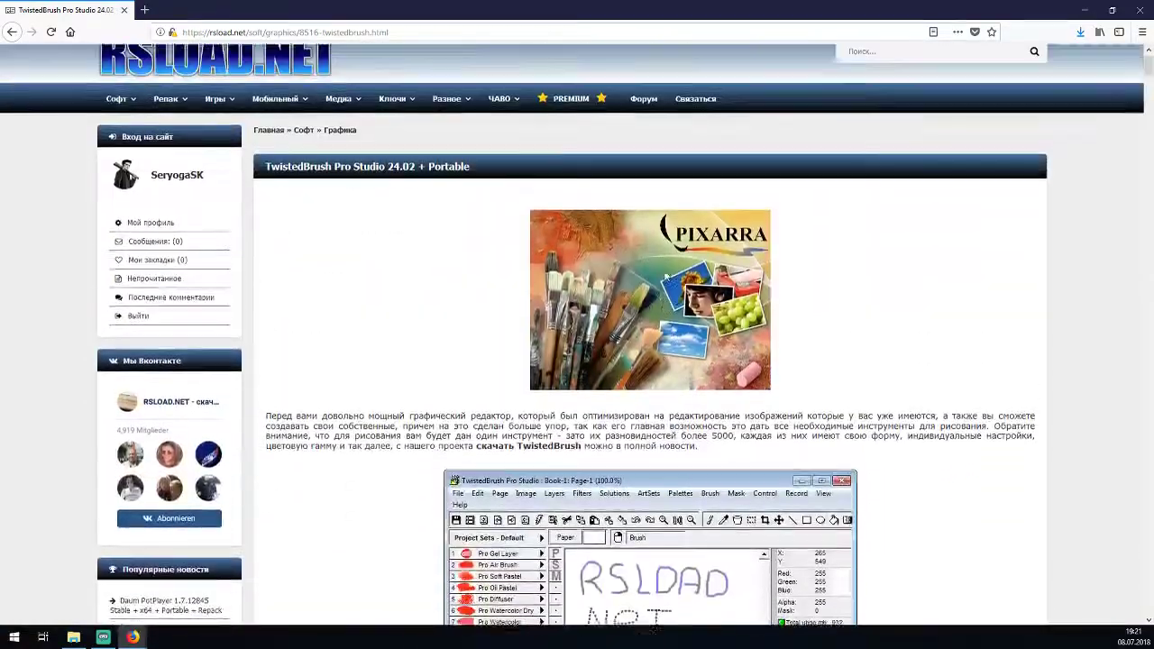
pyautogui.scroll(2, 667, 275)
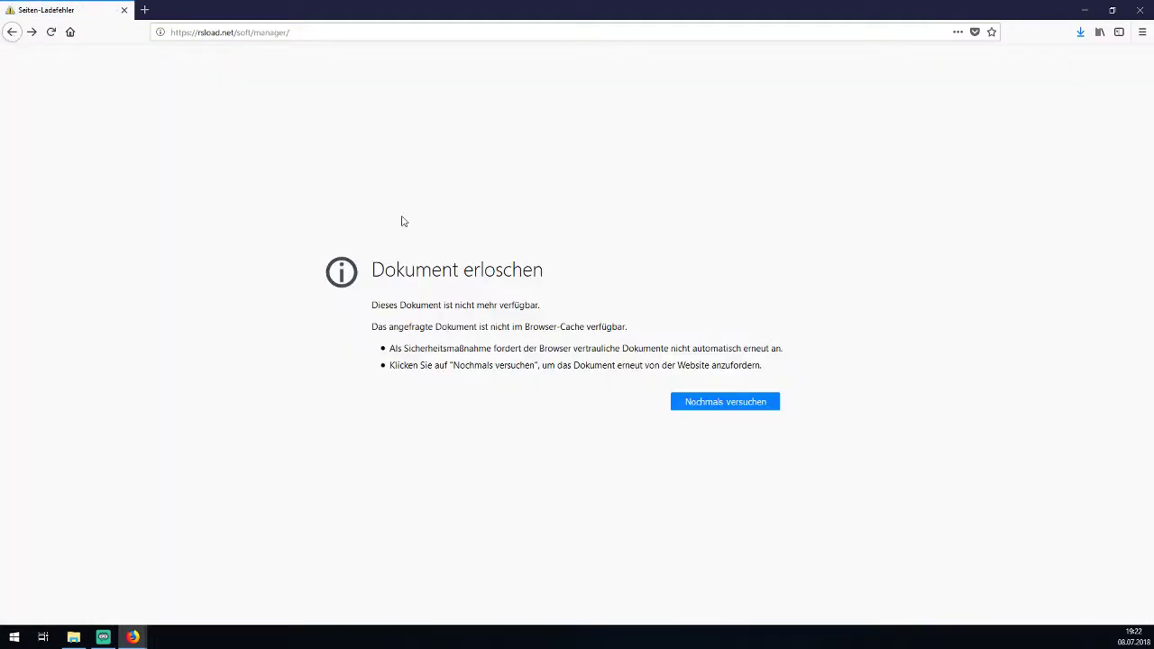
pyautogui.click(685, 407)
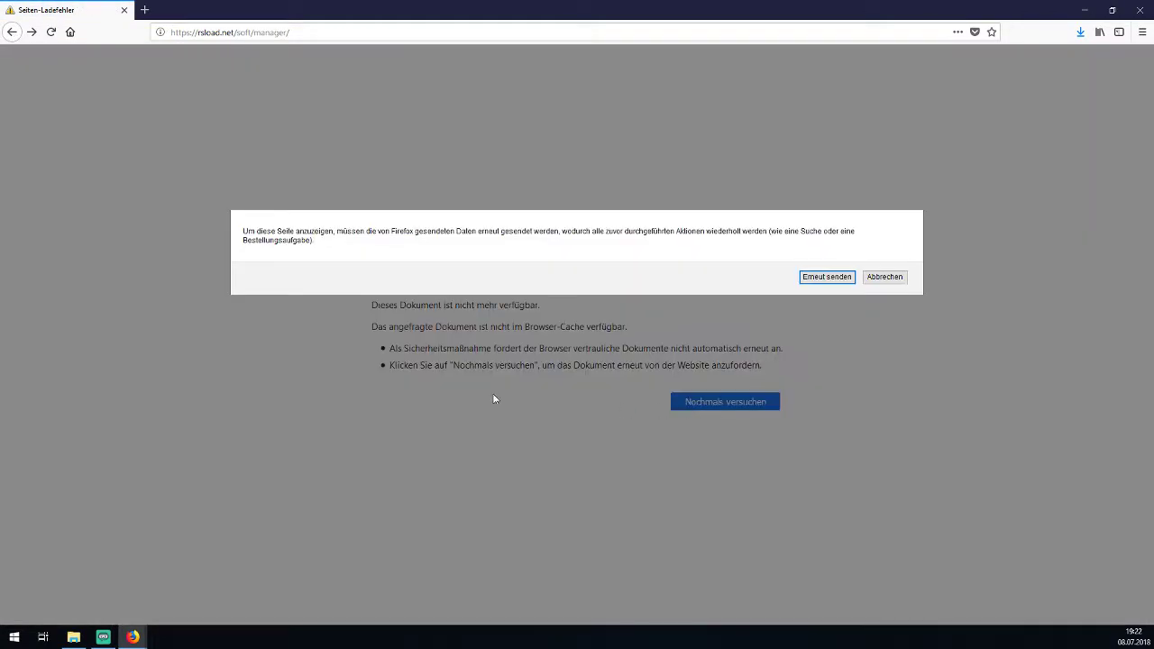
pyautogui.click(825, 277)
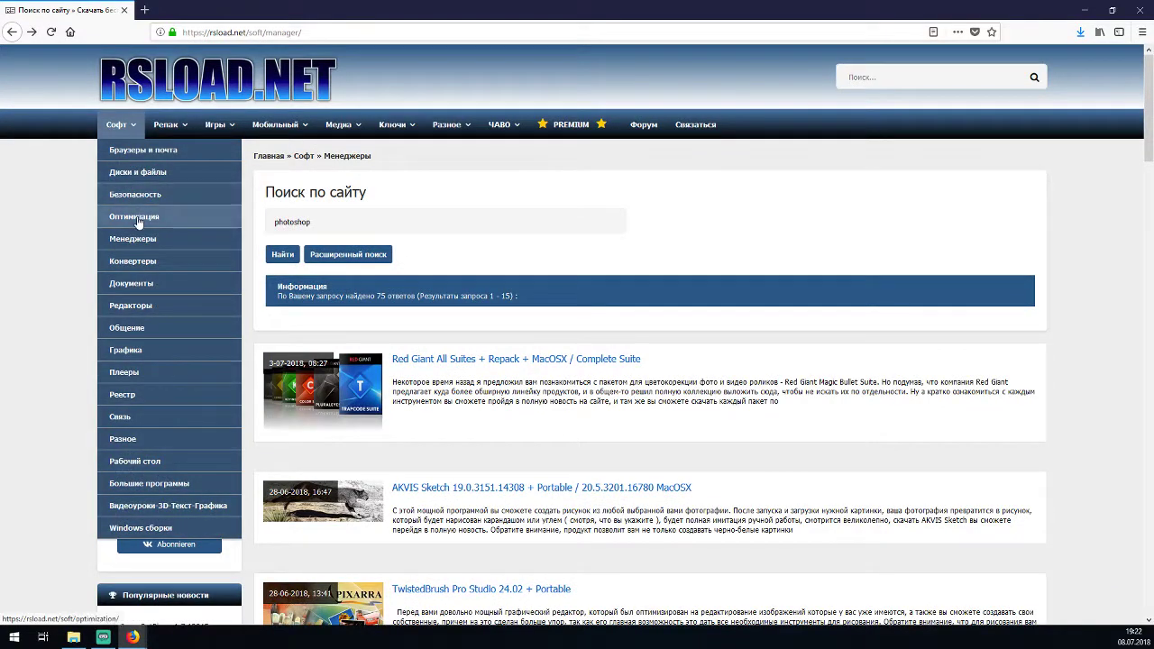
# - Reopen Софт > Менеджеры, listing ApowerManager 3.1.8 and WinCatalog 2018 through EssentialPIM Pro
pyautogui.click(133, 238)
pyautogui.scroll(-5, 478, 368)
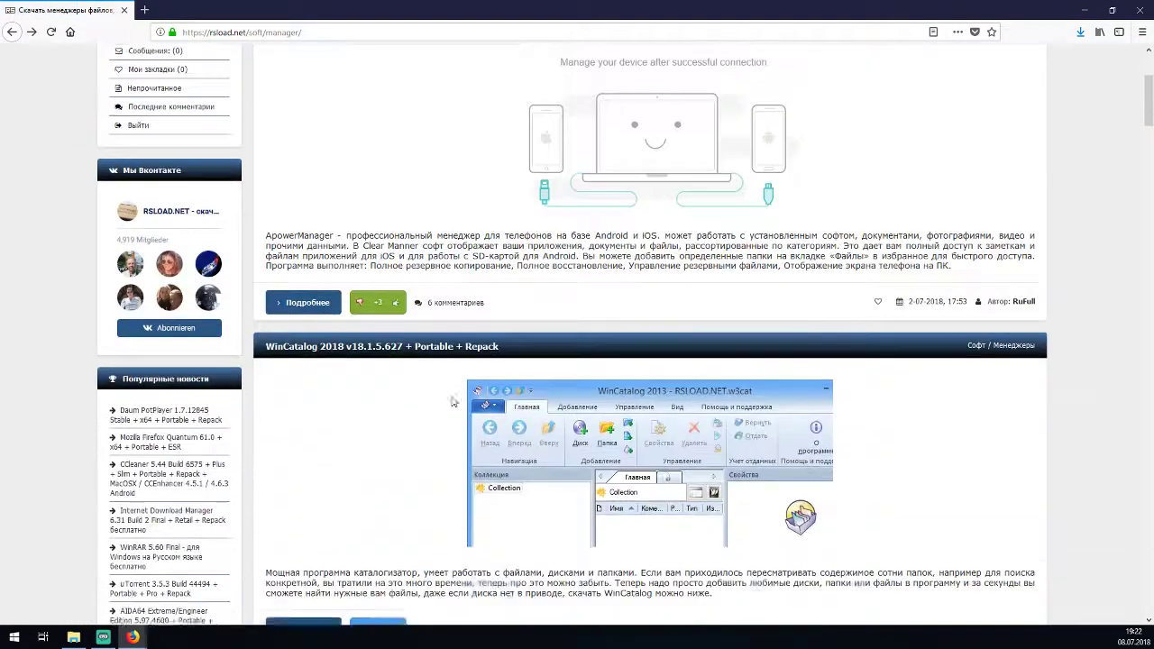
pyautogui.scroll(-5, 478, 368)
pyautogui.scroll(-5, 451, 397)
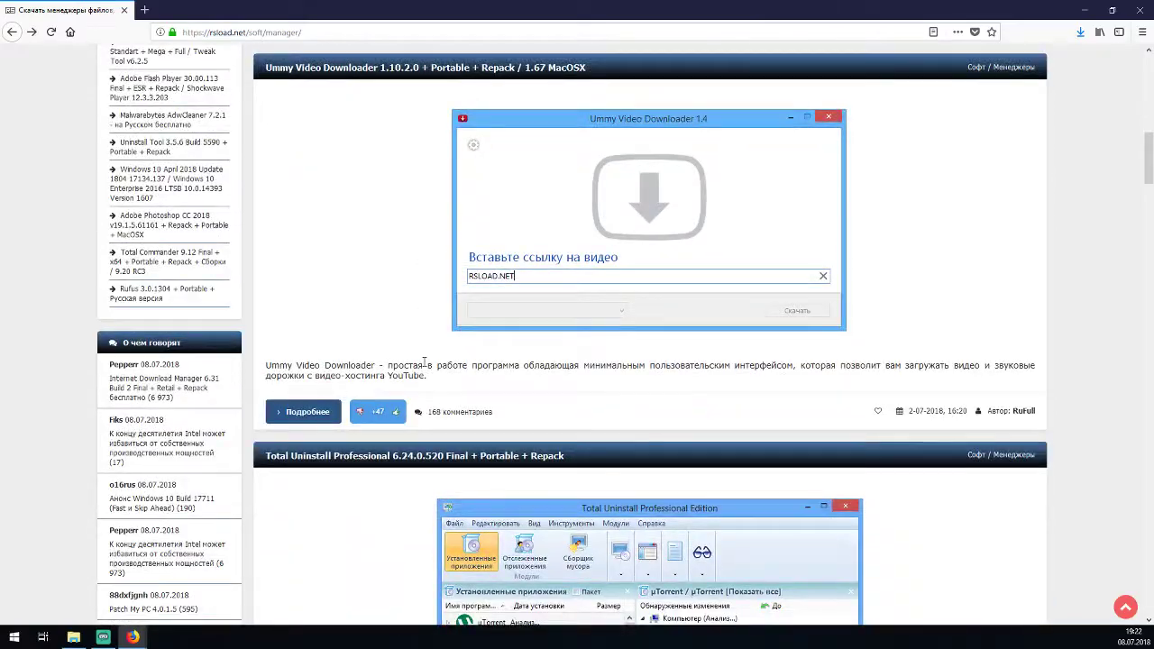
pyautogui.scroll(-3, 423, 360)
pyautogui.scroll(-3, 424, 360)
pyautogui.scroll(-2, 408, 350)
pyautogui.scroll(-4, 407, 350)
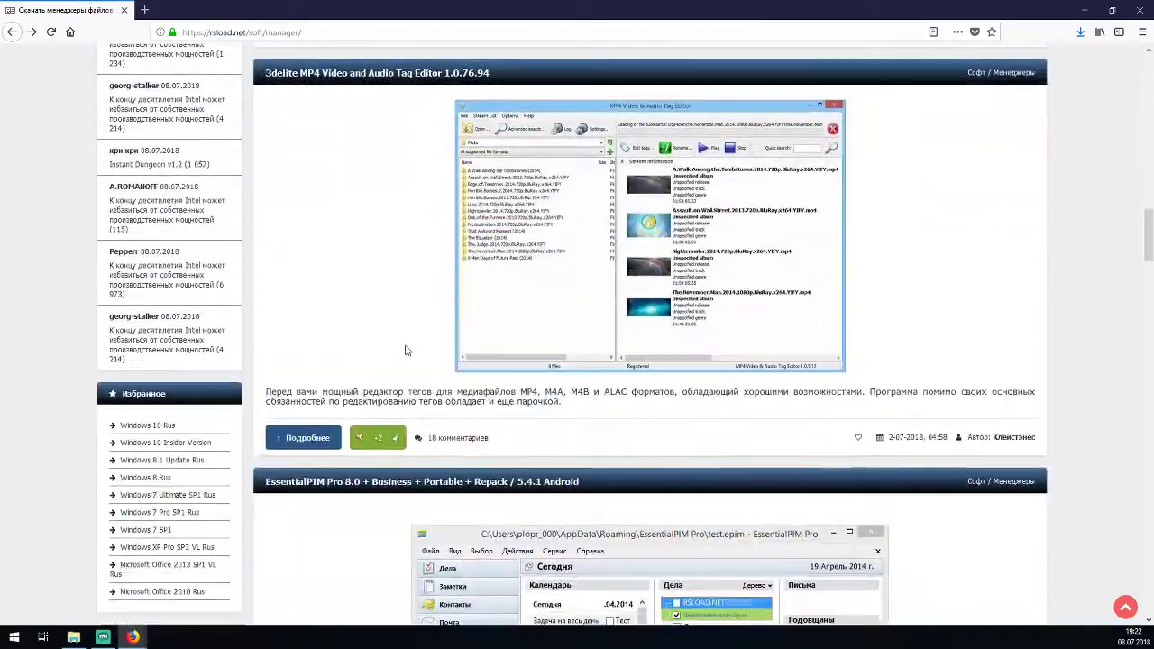
pyautogui.scroll(-2, 408, 349)
pyautogui.scroll(-4, 359, 363)
pyautogui.scroll(5, 359, 363)
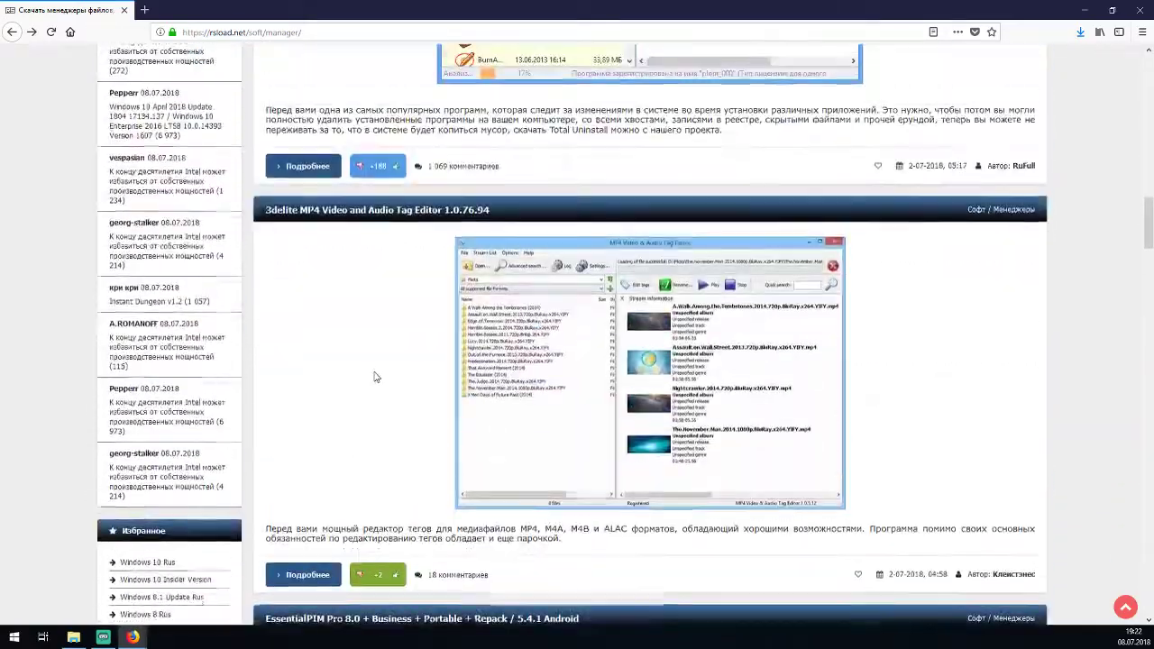
pyautogui.scroll(5, 359, 364)
pyautogui.scroll(5, 379, 363)
pyautogui.scroll(3, 390, 362)
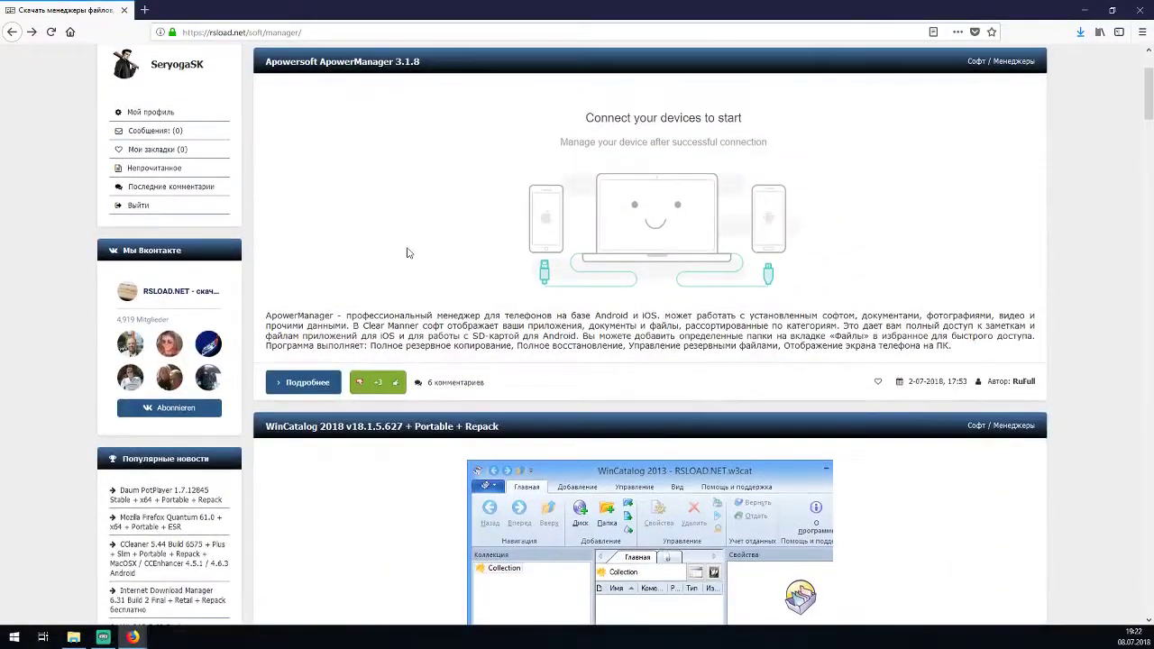
pyautogui.scroll(4, 406, 255)
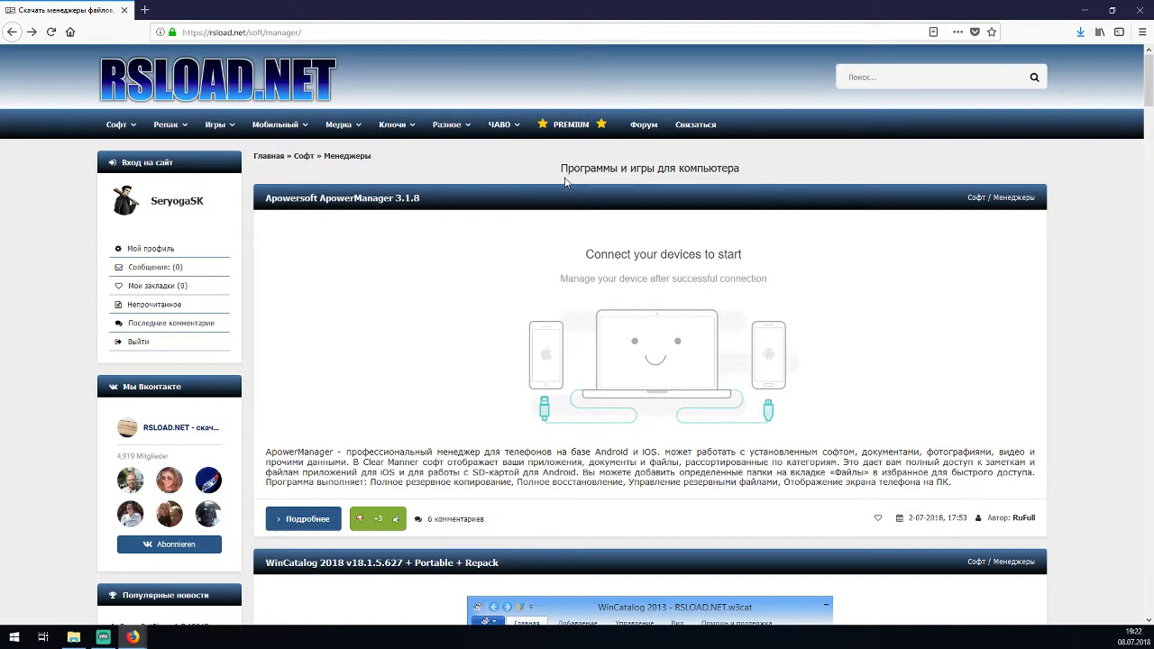
pyautogui.scroll(-4, 515, 248)
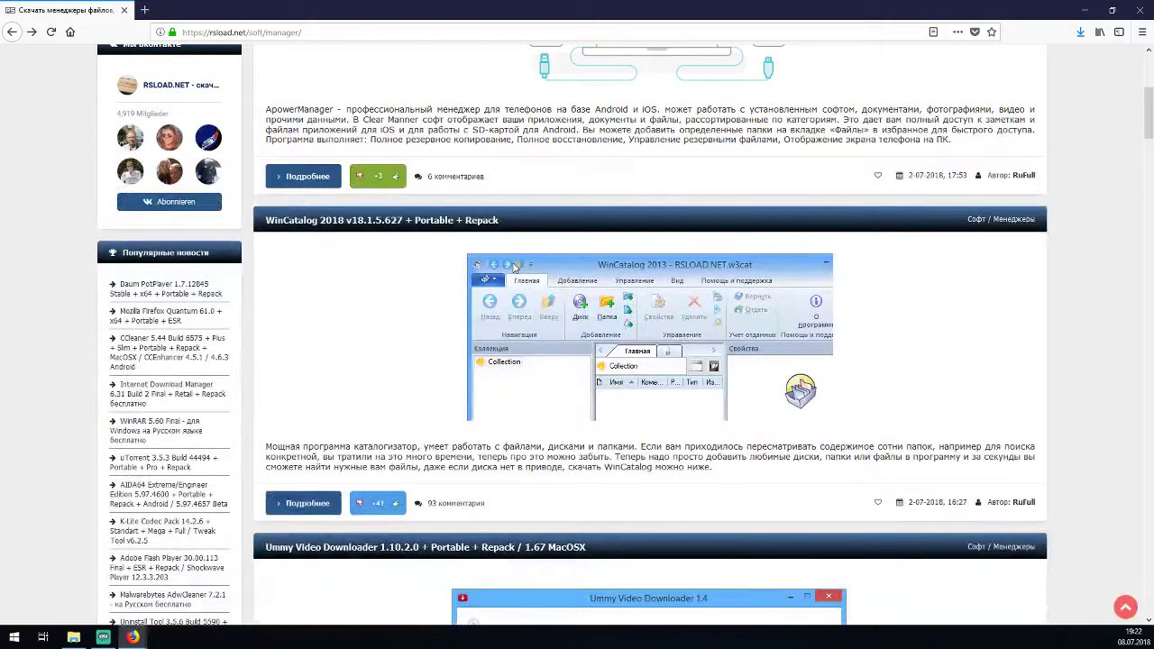
pyautogui.scroll(-4, 515, 267)
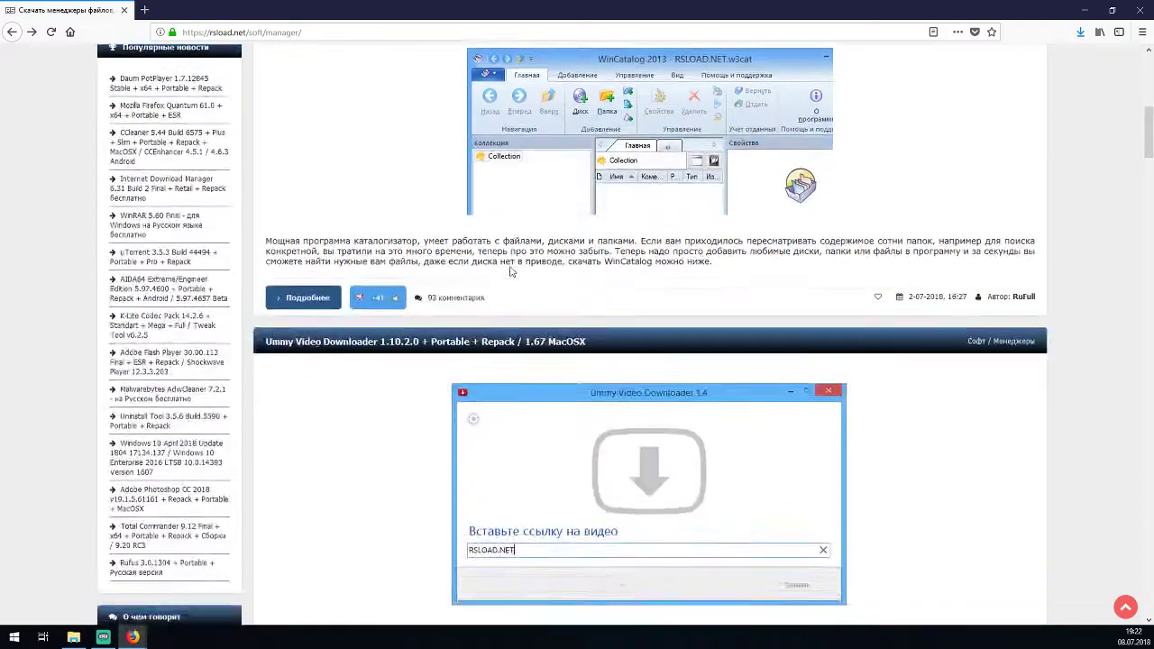
pyautogui.scroll(-4, 515, 267)
pyautogui.scroll(-4, 515, 267)
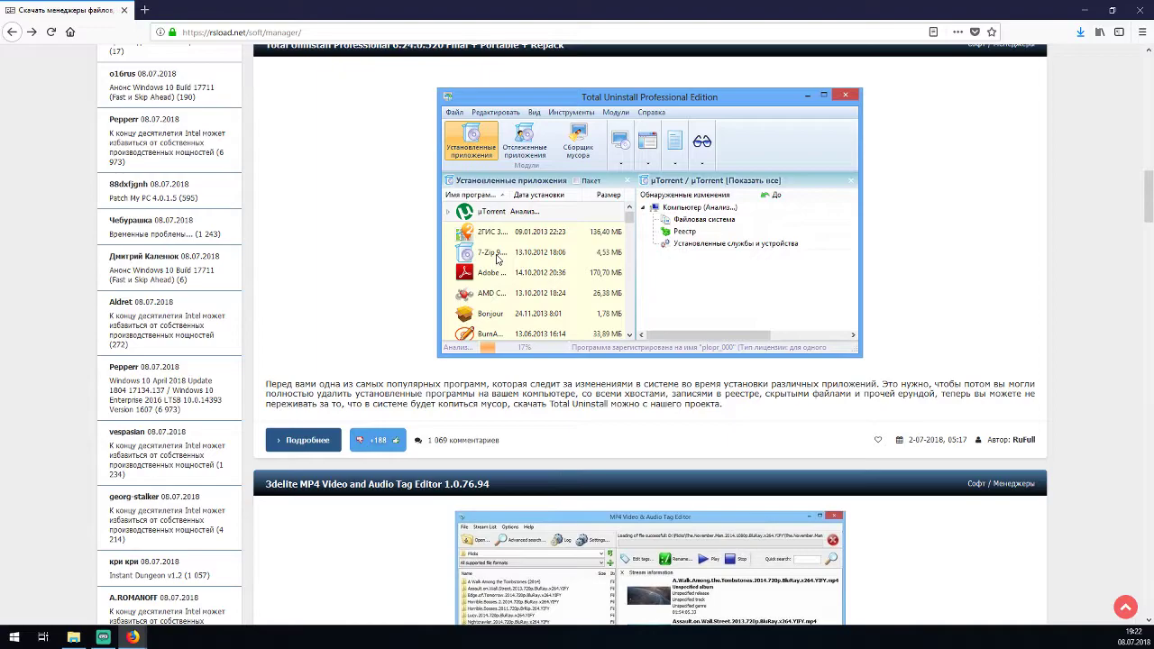
pyautogui.scroll(-3, 497, 258)
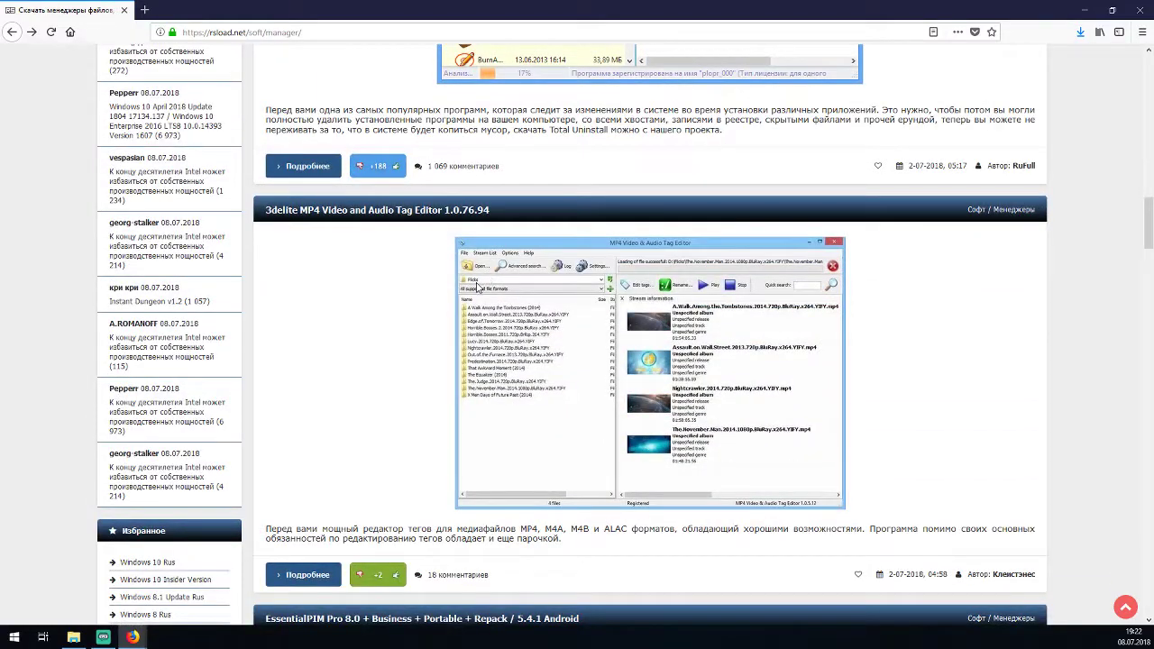
pyautogui.scroll(6, 439, 334)
pyautogui.scroll(6, 496, 270)
pyautogui.scroll(4, 541, 252)
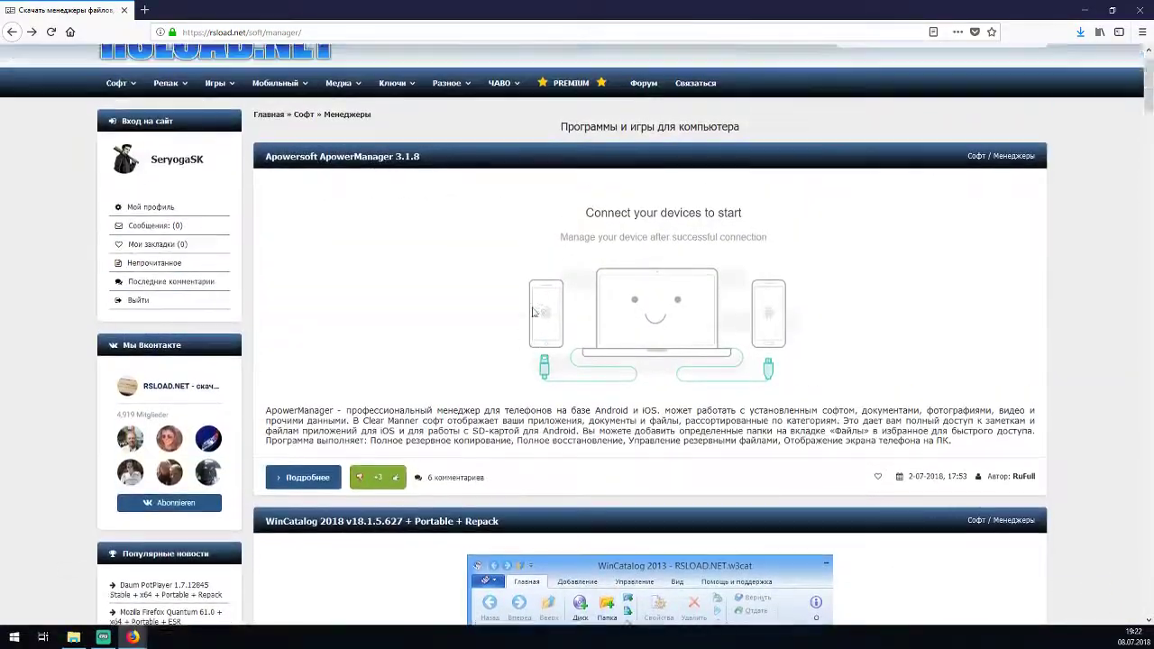
pyautogui.scroll(2, 570, 239)
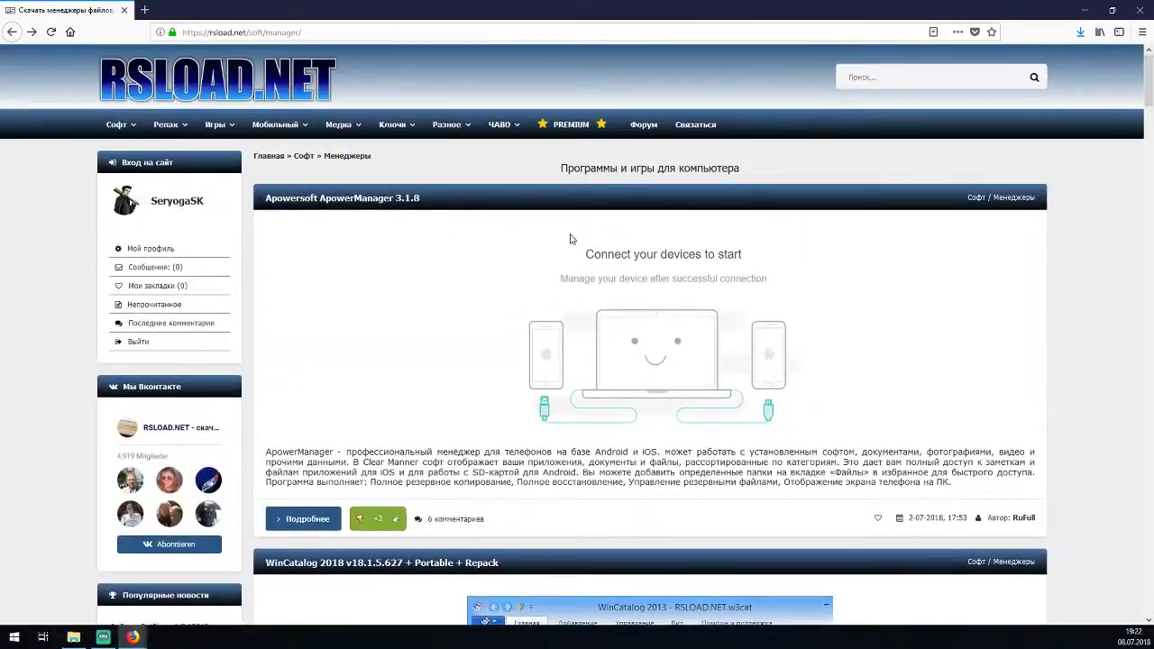
# - View the PREMIUM access benefits page, then return home via the RSLOAD.NET logo
pyautogui.click(567, 126)
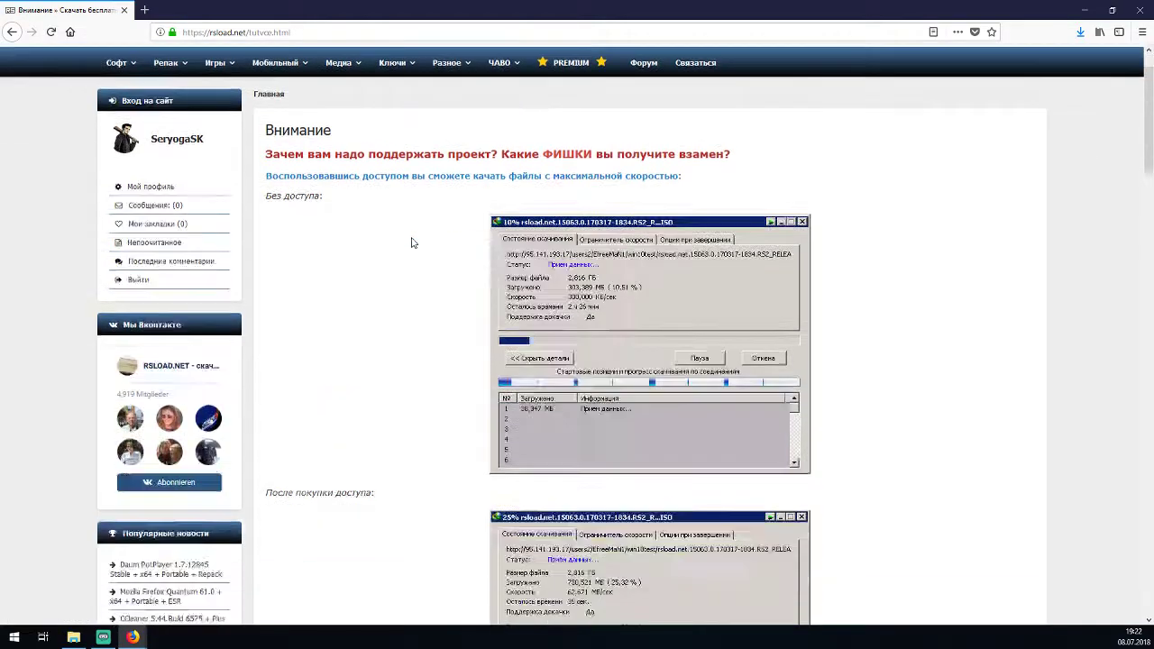
pyautogui.scroll(-4, 413, 242)
pyautogui.scroll(3, 411, 243)
pyautogui.scroll(2, 411, 243)
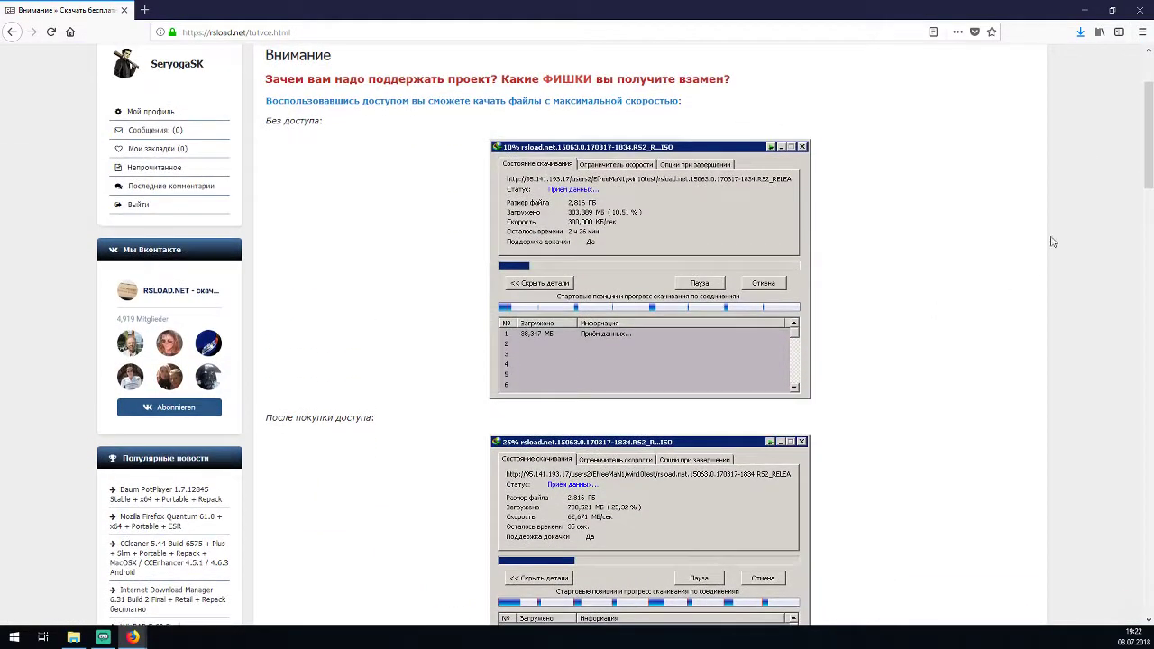
pyautogui.moveTo(1149, 117); pyautogui.dragTo(1150, 155)
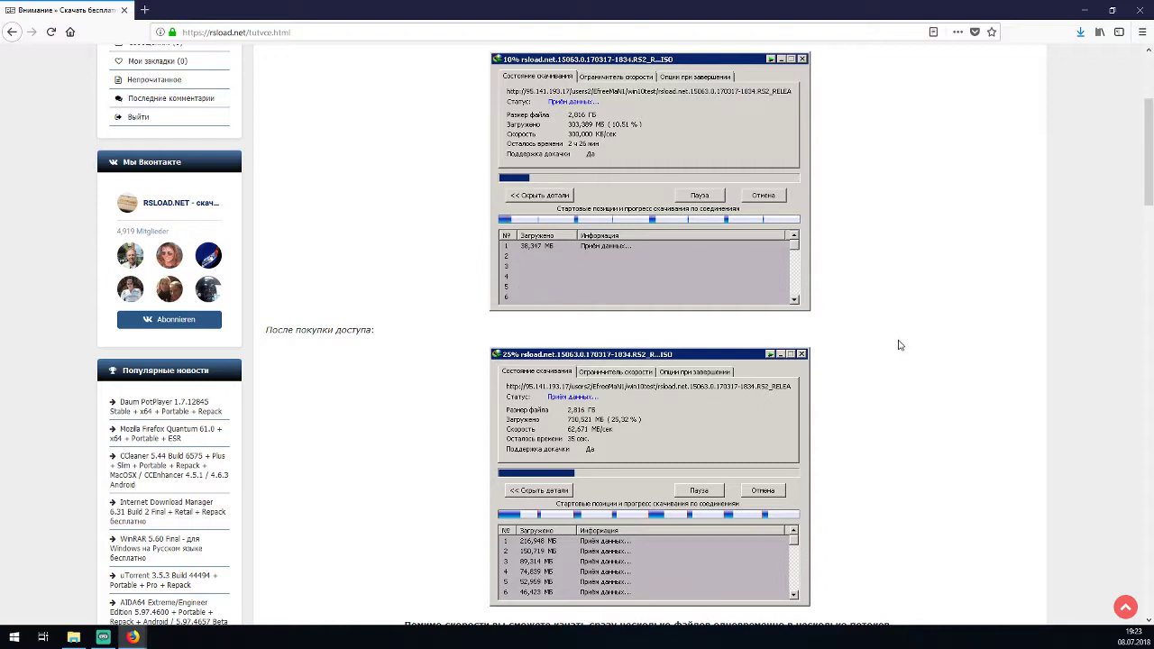
pyautogui.scroll(-3, 898, 347)
pyautogui.scroll(-2, 898, 347)
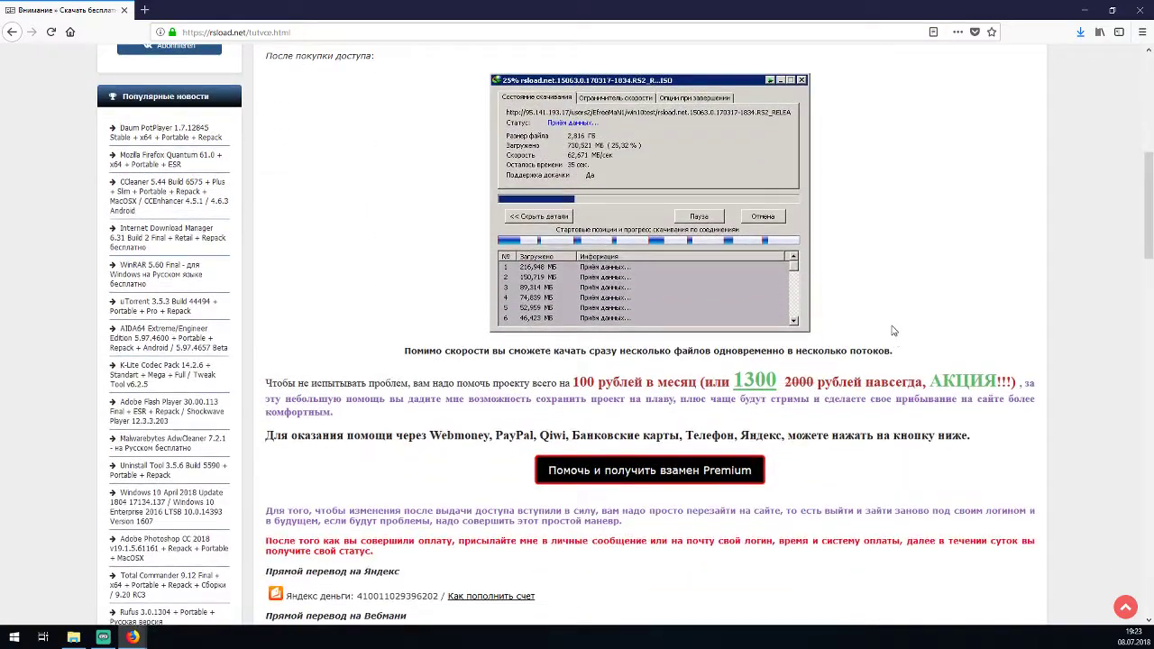
pyautogui.scroll(-3, 893, 333)
pyautogui.scroll(-2, 892, 329)
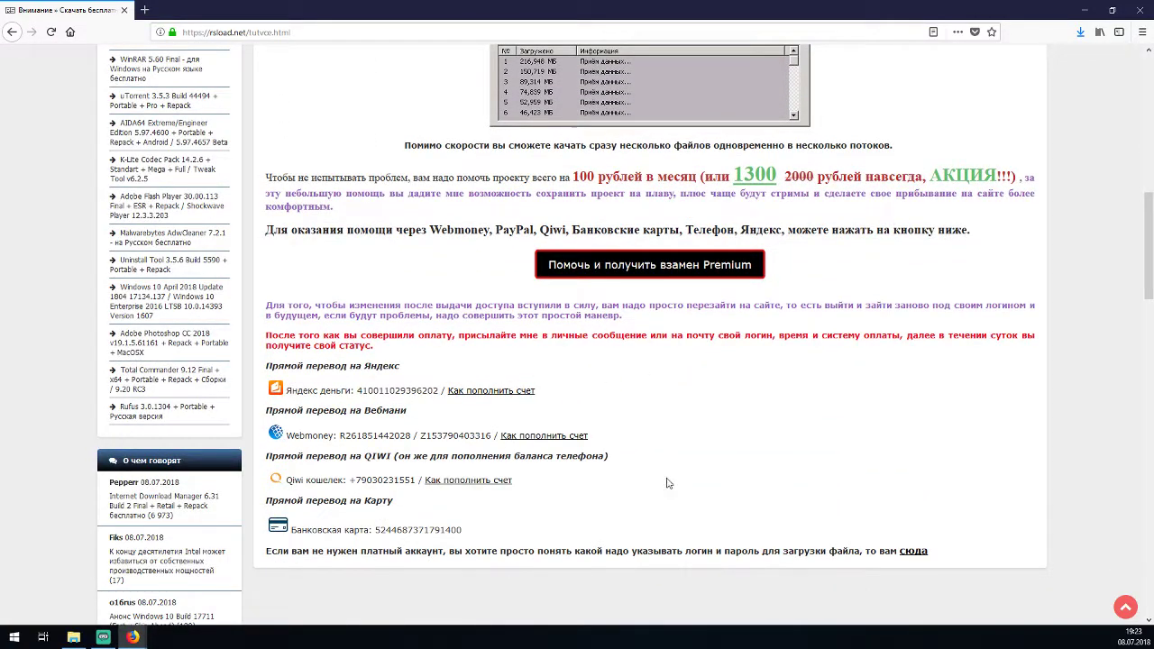
pyautogui.scroll(3, 667, 483)
pyautogui.scroll(-3, 667, 482)
pyautogui.scroll(5, 667, 482)
pyautogui.scroll(5, 667, 483)
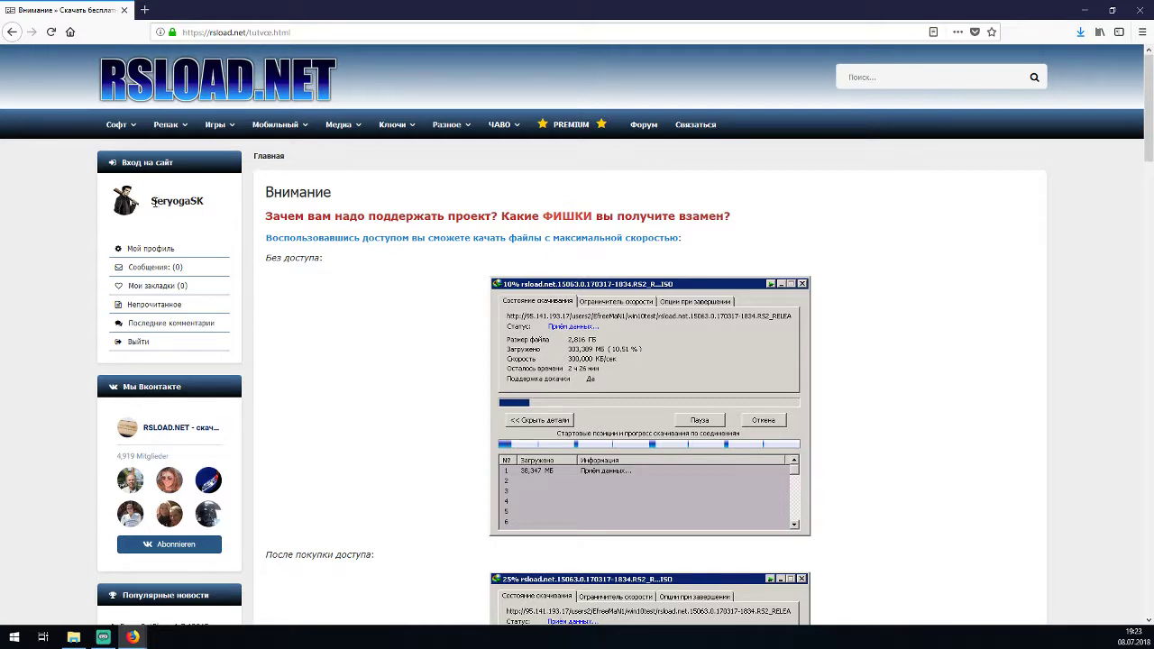
pyautogui.moveTo(153, 202); pyautogui.dragTo(207, 202)
pyautogui.click(275, 208)
pyautogui.click(293, 90)
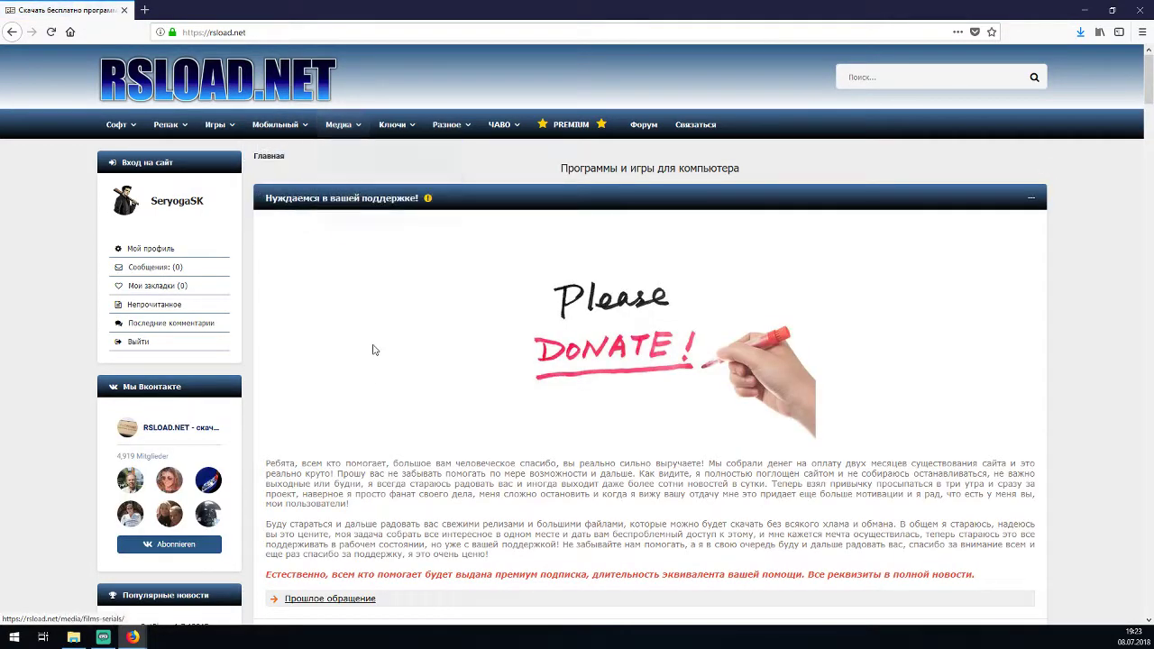